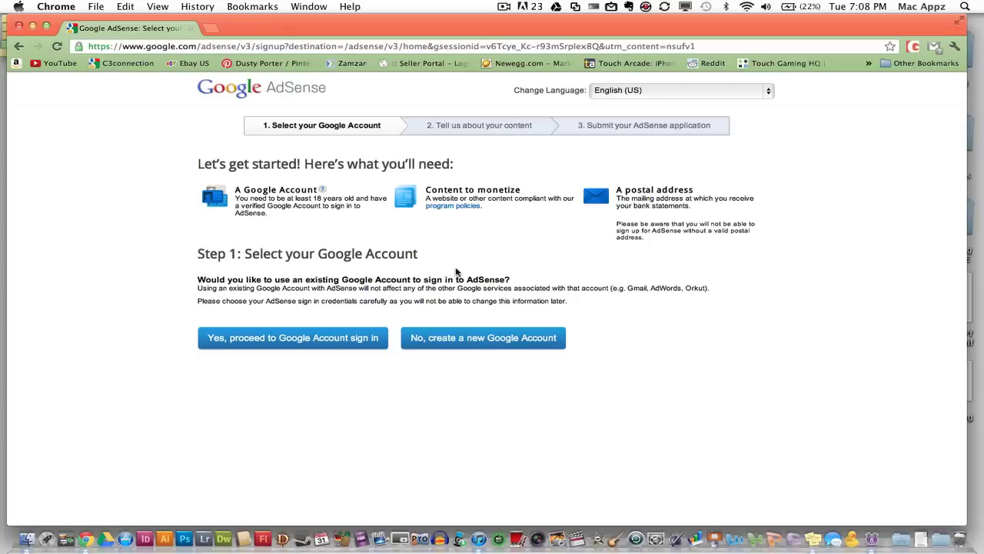
# Start a new Google Account for AdSense and look over the blank creation form.
pyautogui.click(460, 351)
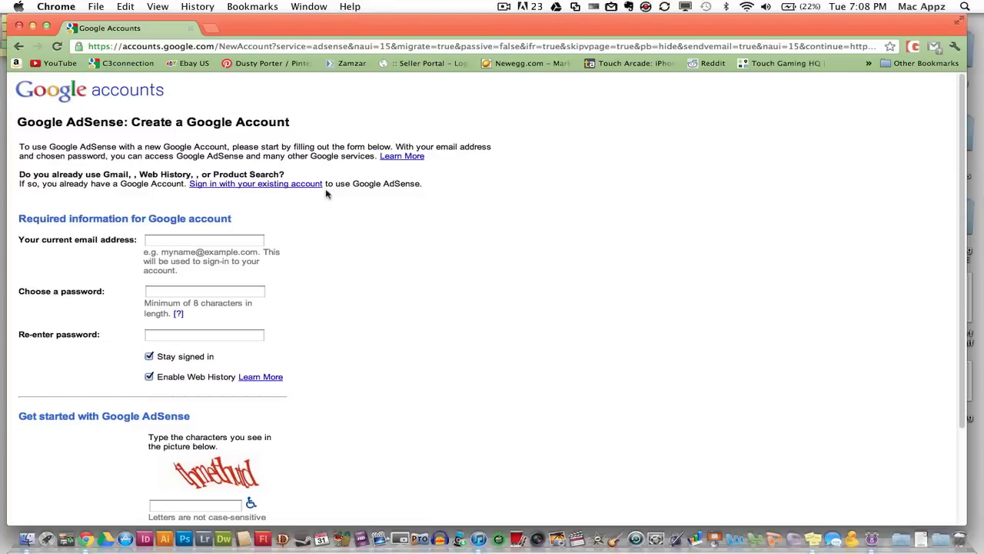
pyautogui.scroll(-1, 326, 193)
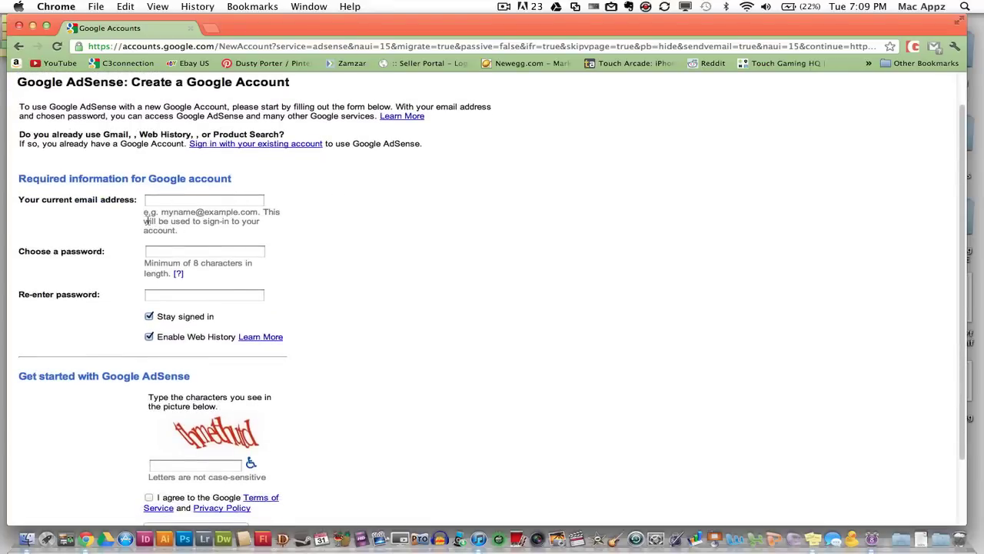
pyautogui.scroll(-2, 292, 288)
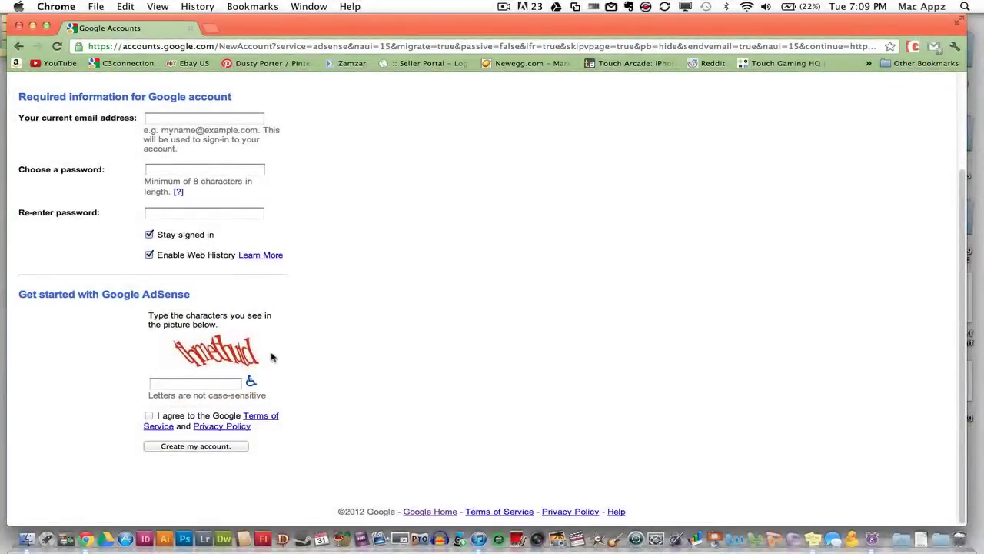
pyautogui.scroll(2, 272, 357)
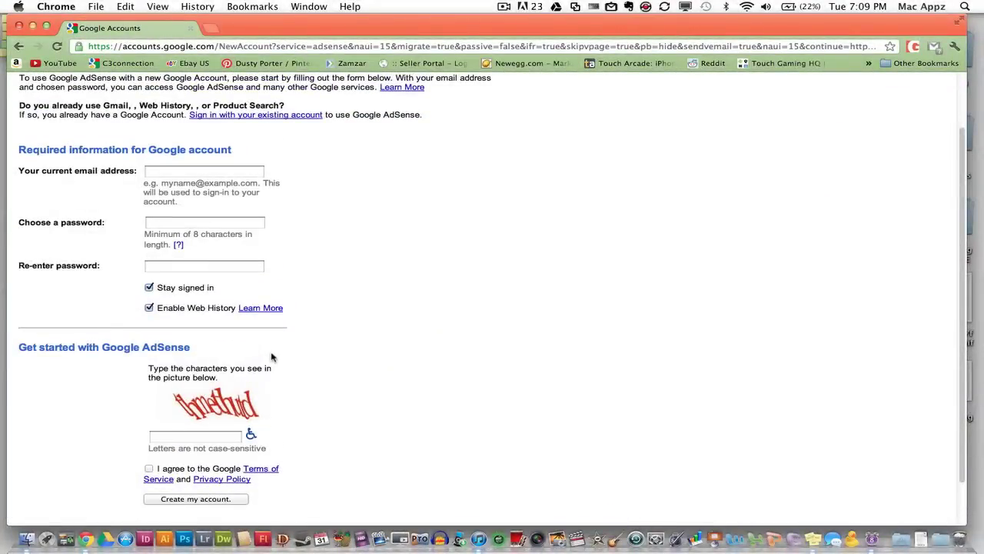
pyautogui.scroll(2, 271, 357)
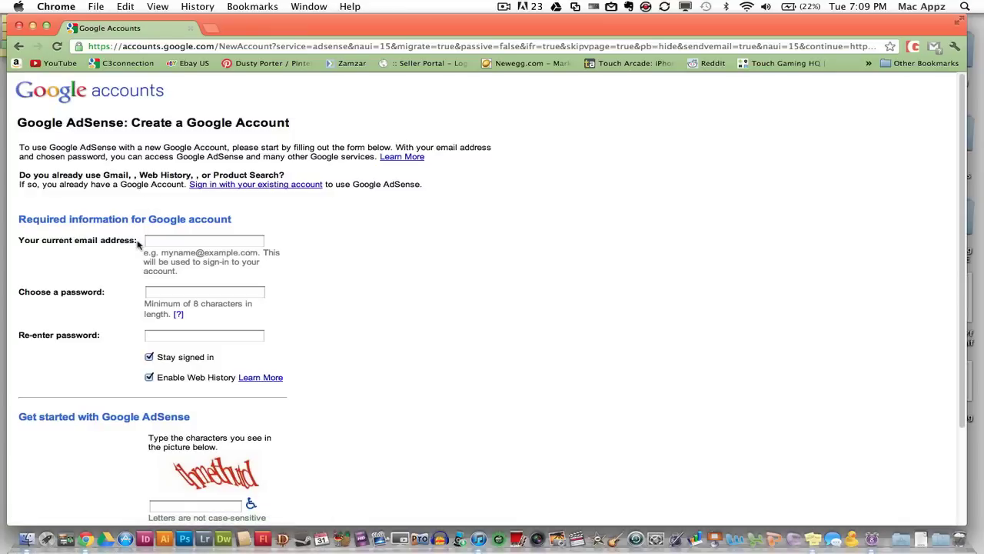
# Go back to the sign-in page and fill in the account's email from the autocomplete suggestion.
pyautogui.click(18, 47)
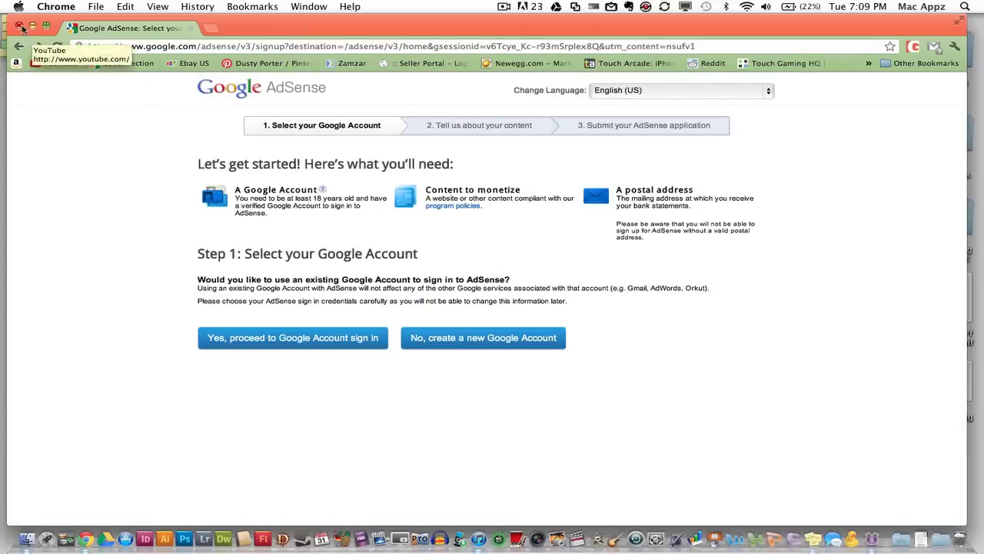
pyautogui.click(20, 46)
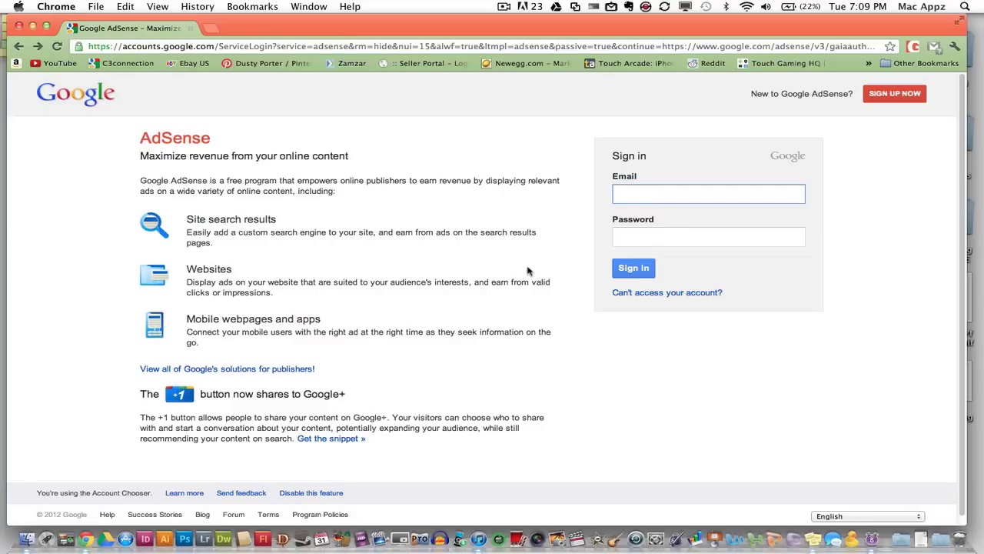
pyautogui.write('lac')
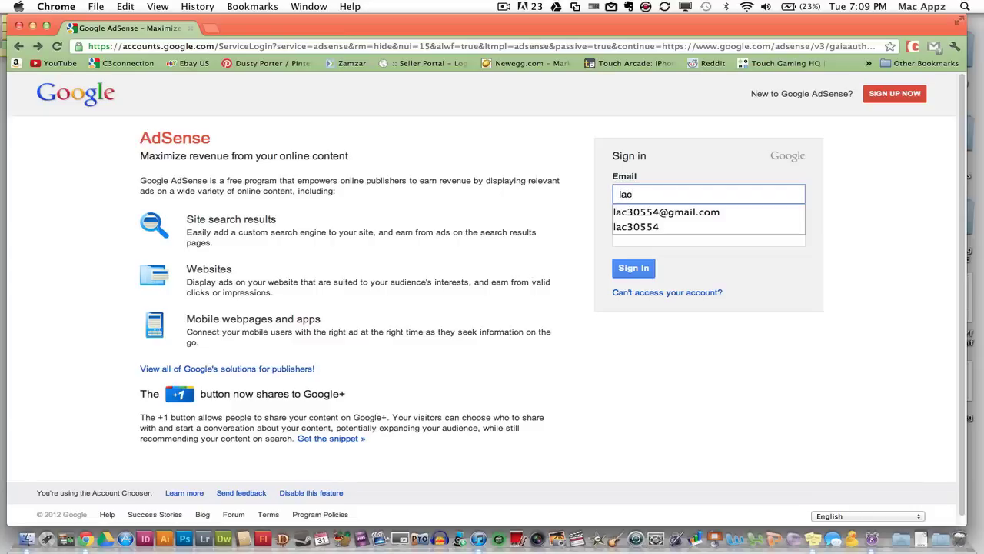
pyautogui.press('Down')
pyautogui.press('Return')
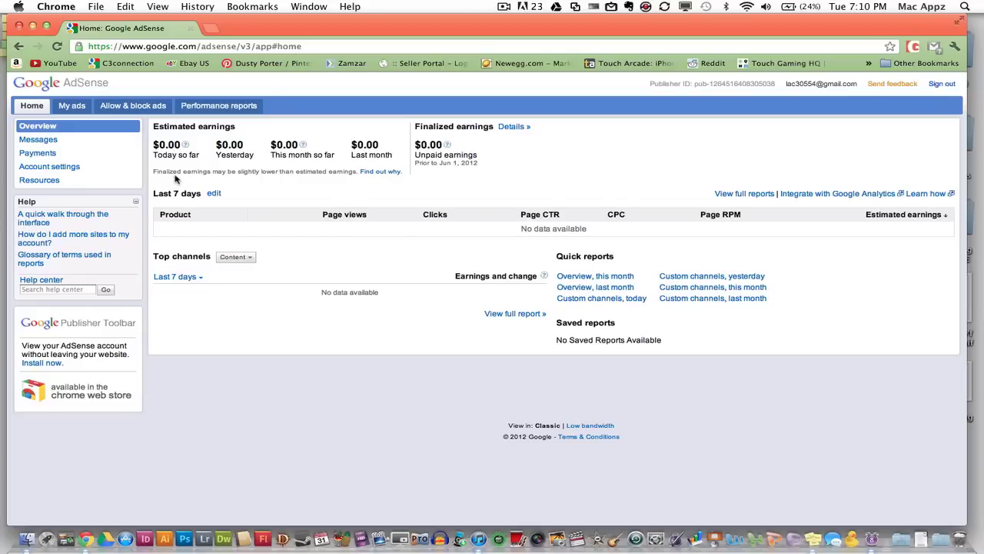
# Open Account settings and review it down to ad display and access and authorization details.
pyautogui.click(73, 166)
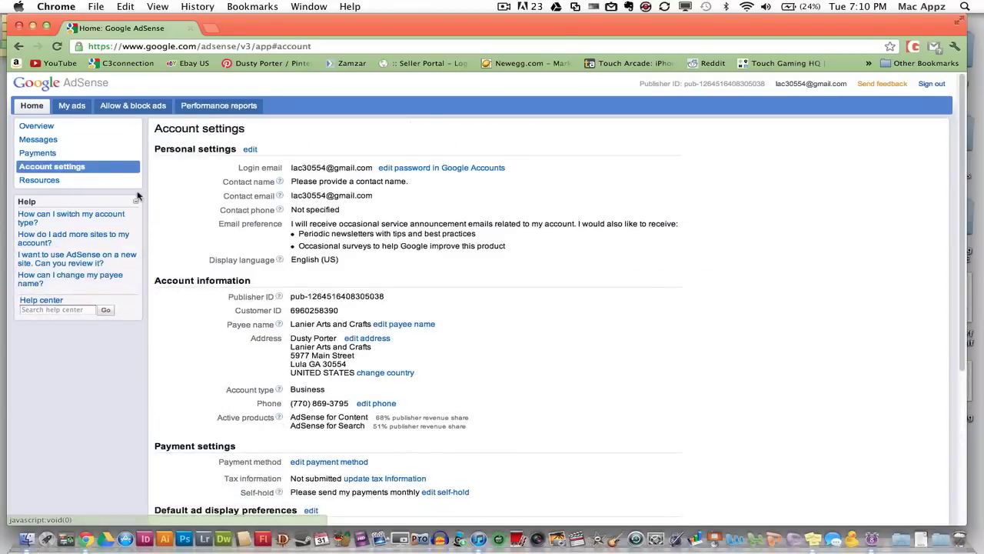
pyautogui.scroll(-5, 200, 198)
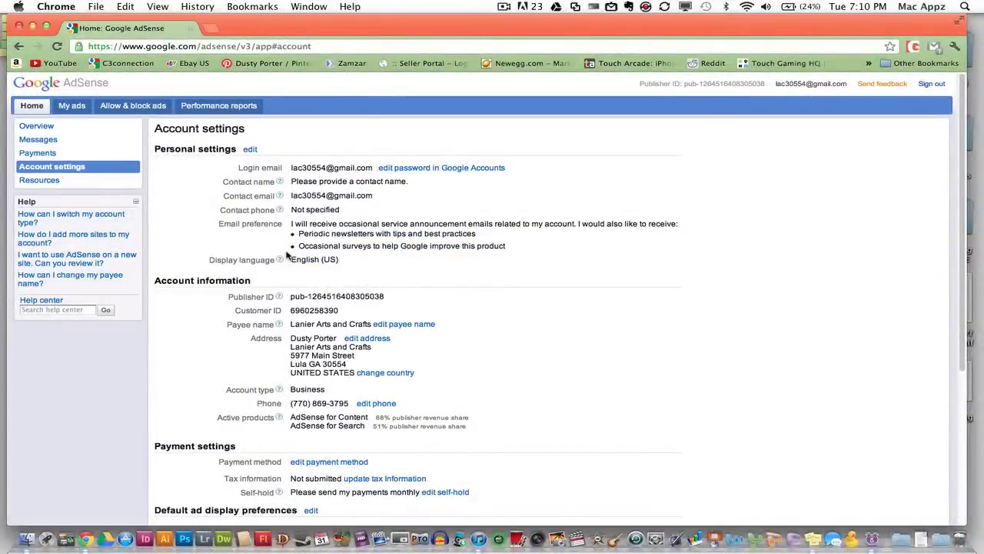
pyautogui.scroll(-1, 249, 214)
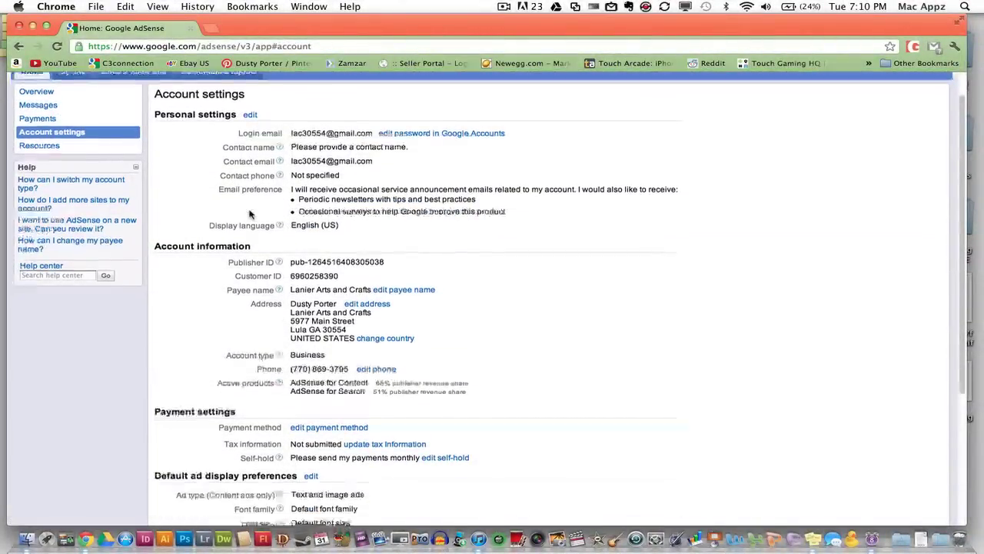
pyautogui.scroll(-1, 249, 215)
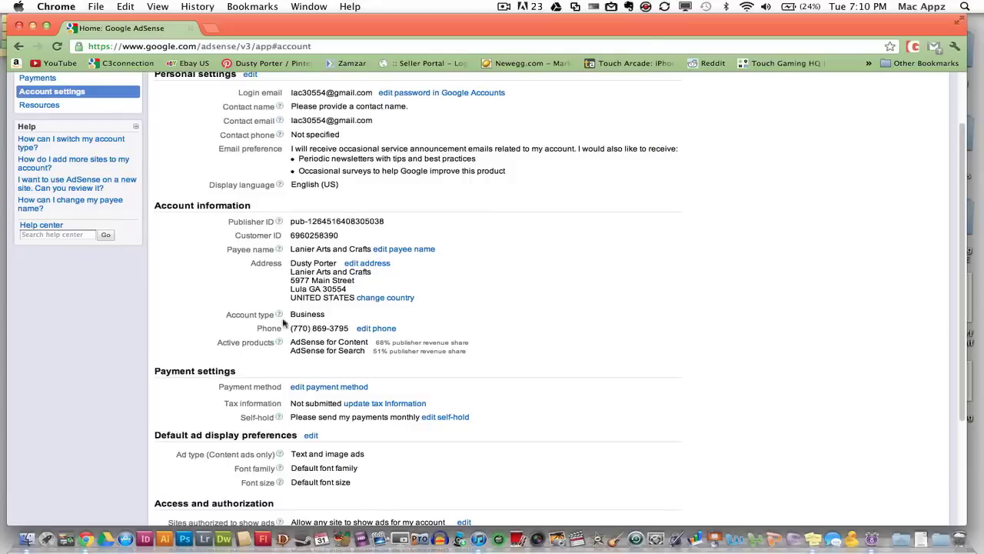
pyautogui.scroll(-1, 262, 239)
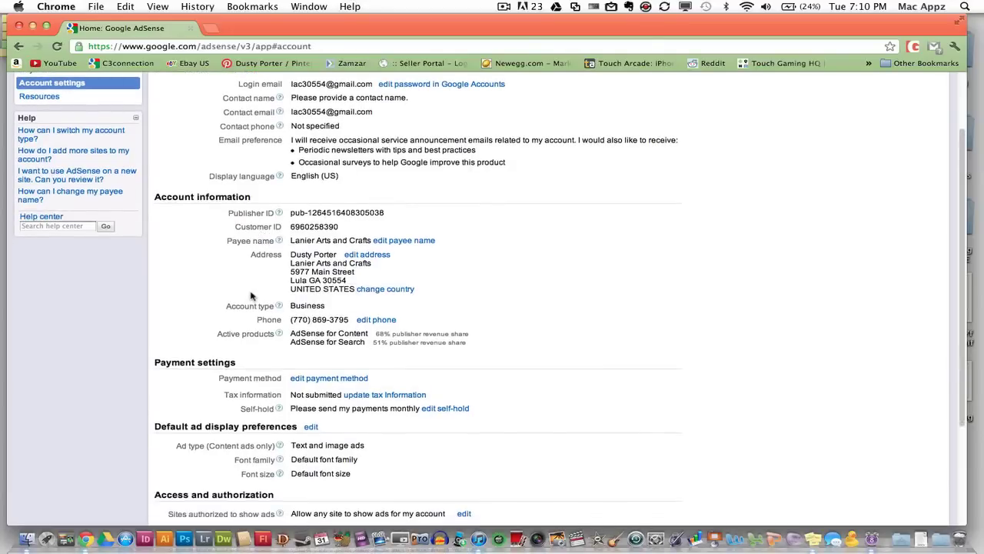
pyautogui.scroll(-2, 228, 287)
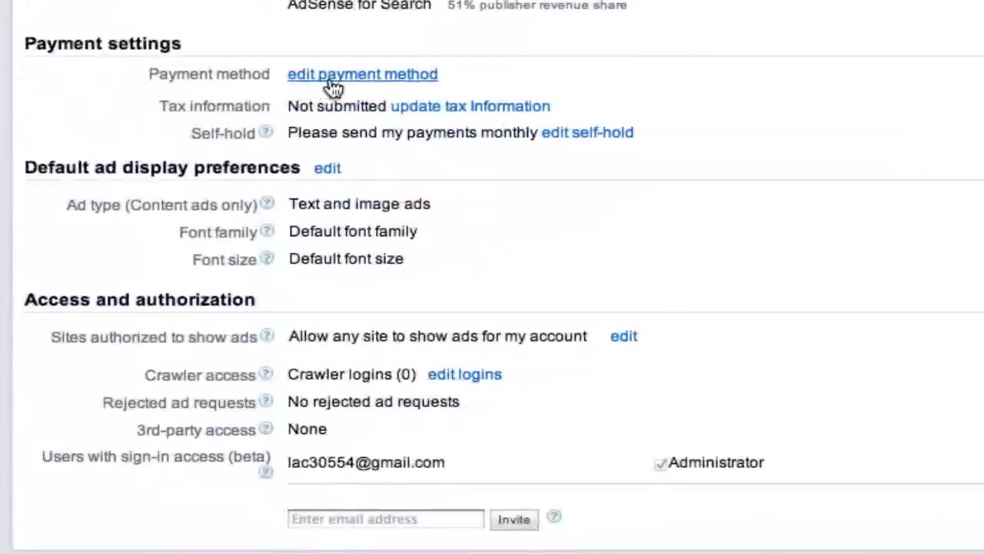
# View the payment method settings, then go back to the Home overview and on to Performance reports.
pyautogui.click(332, 87)
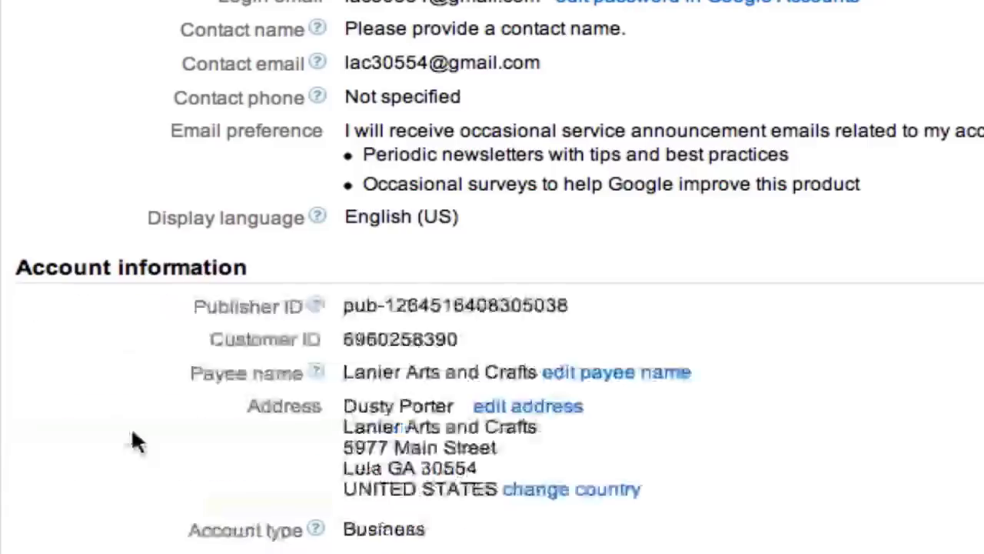
pyautogui.scroll(-7, 131, 430)
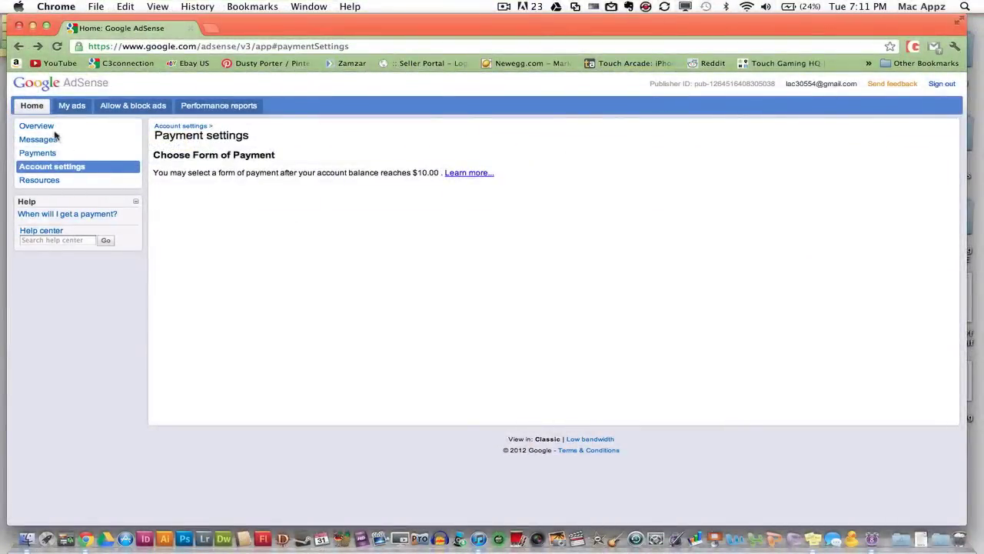
pyautogui.click(37, 126)
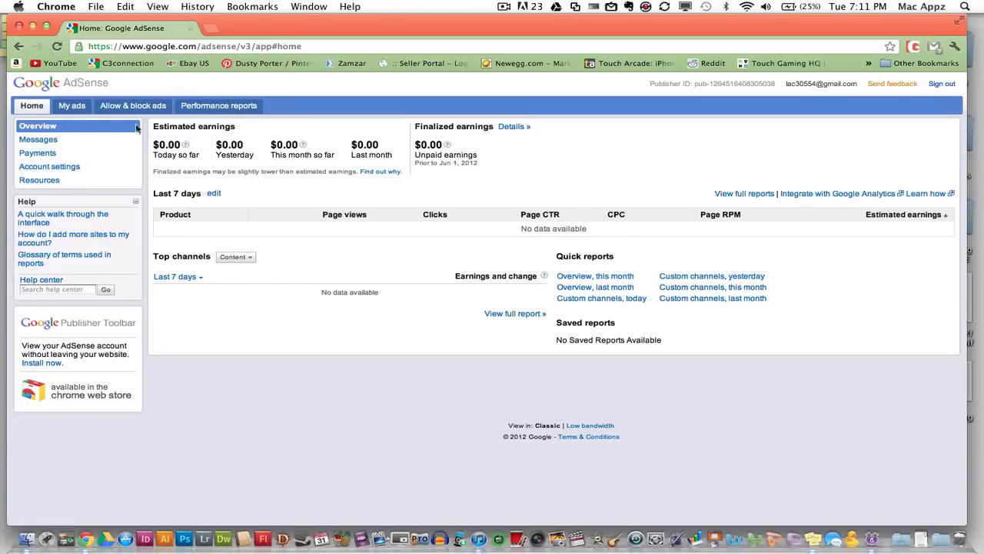
pyautogui.click(206, 109)
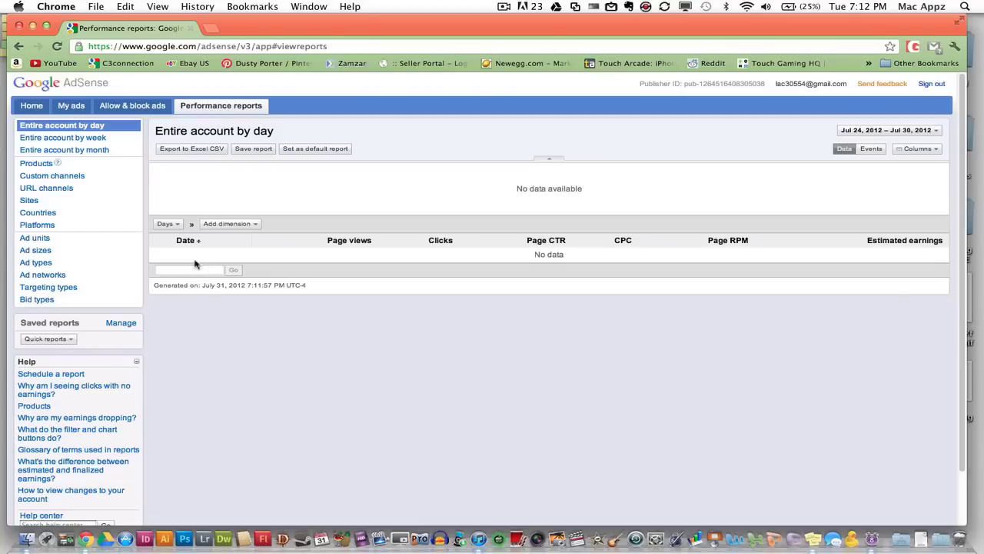
# Return to the Home overview showing $0.00 earnings for the last 7 days.
pyautogui.click(30, 110)
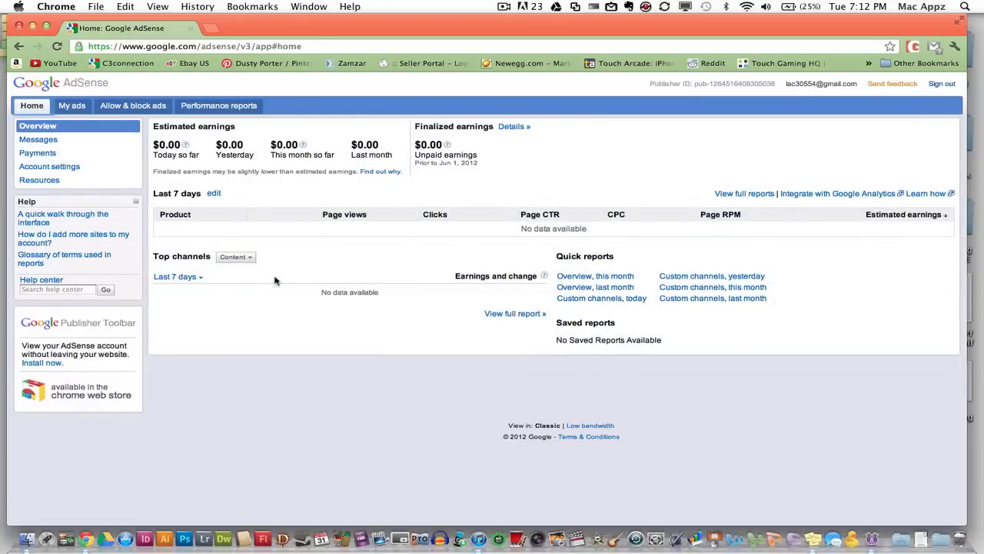